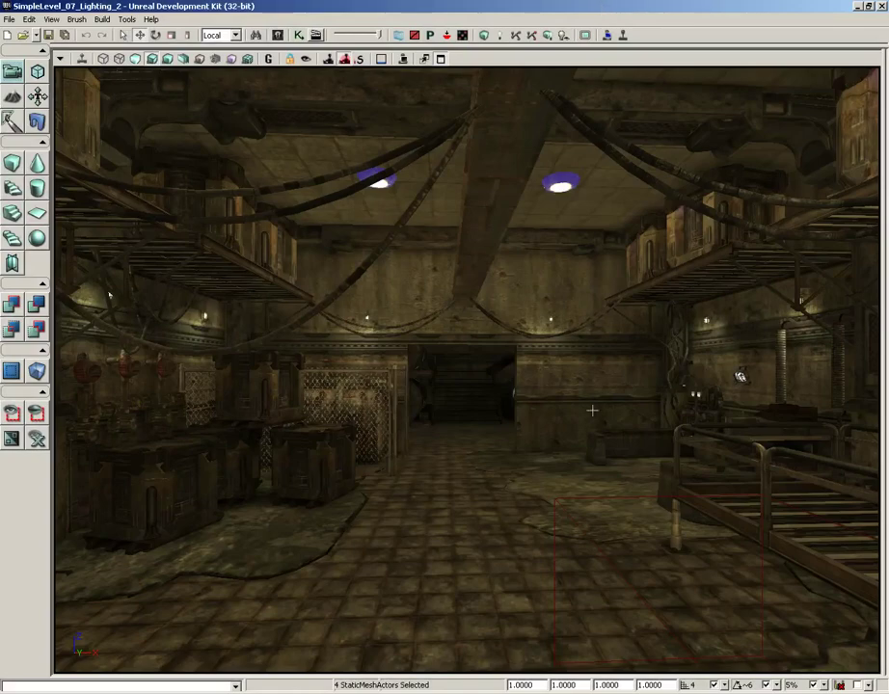
{"action": "mouse_move", "coordinate": [516, 409]}
{"action": "left_mouse_down"}
{"action": "mouse_move", "coordinate": [363, 403]}
{"action": "mouse_move", "coordinate": [354, 412]}
{"action": "mouse_move", "coordinate": [463, 399]}
{"action": "mouse_move", "coordinate": [403, 433]}
{"action": "mouse_move", "coordinate": [366, 378]}
{"action": "mouse_move", "coordinate": [591, 381]}
{"action": "mouse_move", "coordinate": [540, 347]}
{"action": "mouse_move", "coordinate": [374, 318]}
{"action": "left_mouse_up"}
{"action": "left_click_drag", "start_coordinate": [496, 439], "coordinate": [403, 315]}
{"action": "left_click", "coordinate": [376, 253]}
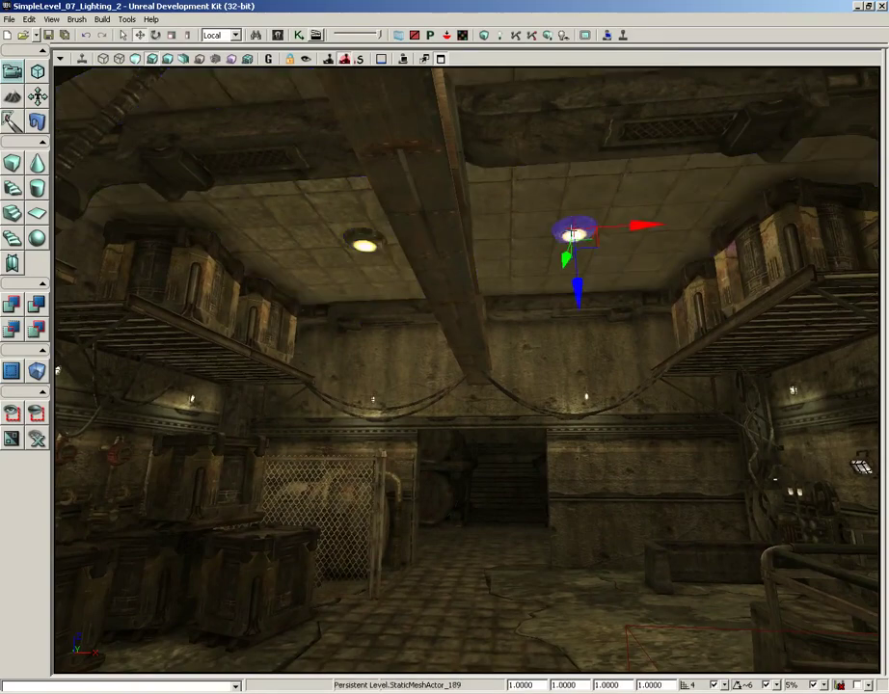
{"action": "right_click_drag", "start_coordinate": [487, 226], "coordinate": [482, 304]}
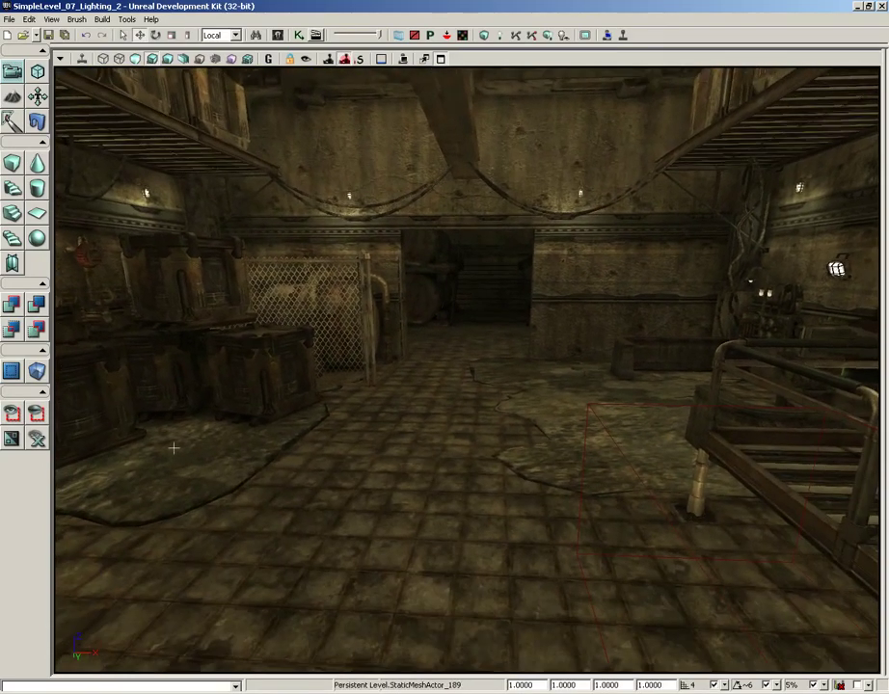
Select the four round glowing wall lights above the doorway in the adjoining room.
{"action": "right_click_drag", "start_coordinate": [449, 400], "coordinate": [96, 171]}
{"action": "right_click_drag", "start_coordinate": [426, 351], "coordinate": [758, 432]}
{"action": "left_click_drag", "start_coordinate": [758, 432], "coordinate": [750, 101]}
{"action": "left_click_drag", "start_coordinate": [808, 274], "coordinate": [733, 67]}
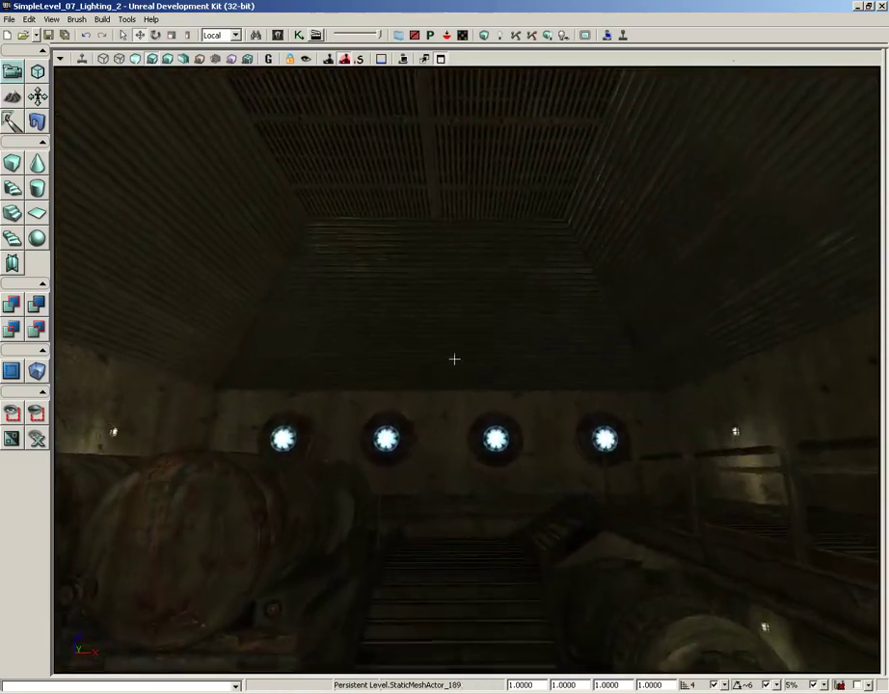
{"action": "right_click_drag", "start_coordinate": [455, 411], "coordinate": [58, 365]}
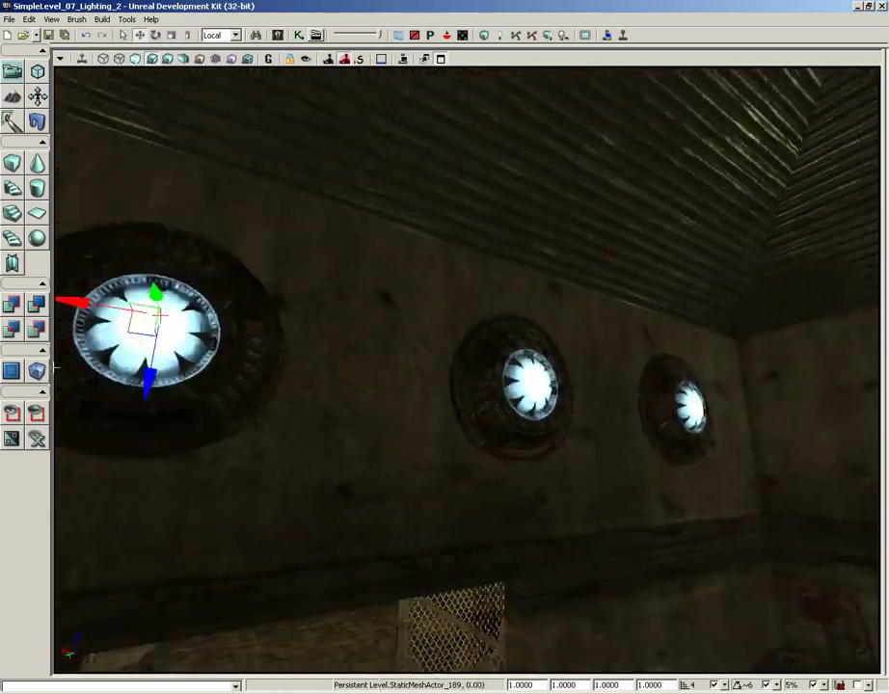
{"action": "left_click_drag", "start_coordinate": [463, 319], "coordinate": [419, 399]}
{"action": "left_click", "coordinate": [165, 409]}
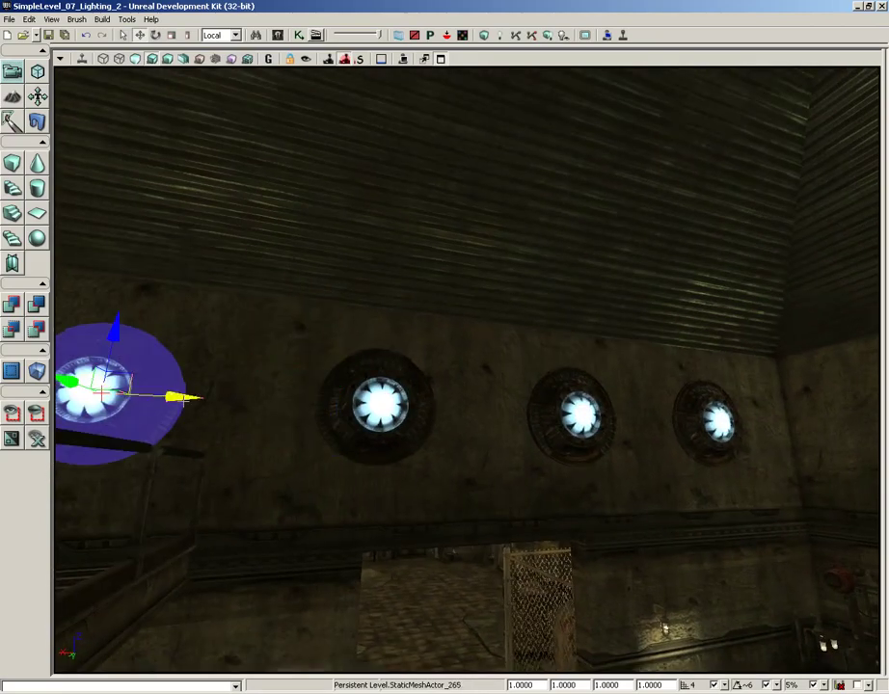
{"action": "left_click", "coordinate": [405, 415], "text": "ctrl"}
{"action": "left_click", "coordinate": [597, 415], "text": "ctrl"}
{"action": "left_click", "coordinate": [719, 421], "text": "ctrl"}
Add the four matching round lights on the opposite wall to the selection.
{"action": "right_click_drag", "start_coordinate": [719, 421], "coordinate": [602, 517]}
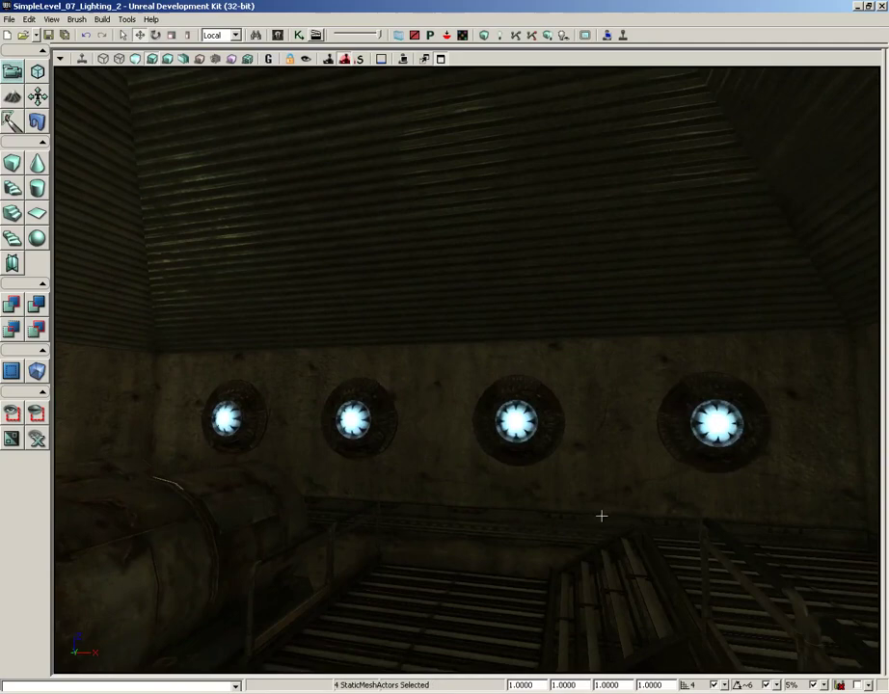
{"action": "left_click", "coordinate": [718, 441], "text": "ctrl"}
{"action": "left_click", "coordinate": [551, 440], "text": "ctrl"}
{"action": "left_click", "coordinate": [353, 418], "text": "ctrl"}
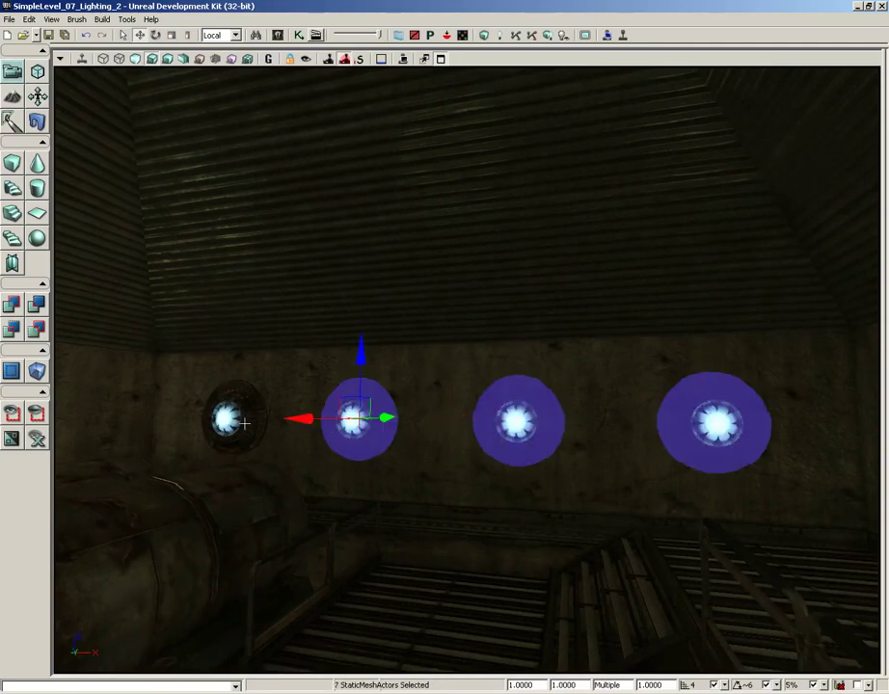
{"action": "left_click", "coordinate": [227, 417], "text": "ctrl"}
{"action": "right_click_drag", "start_coordinate": [383, 522], "coordinate": [135, 462]}
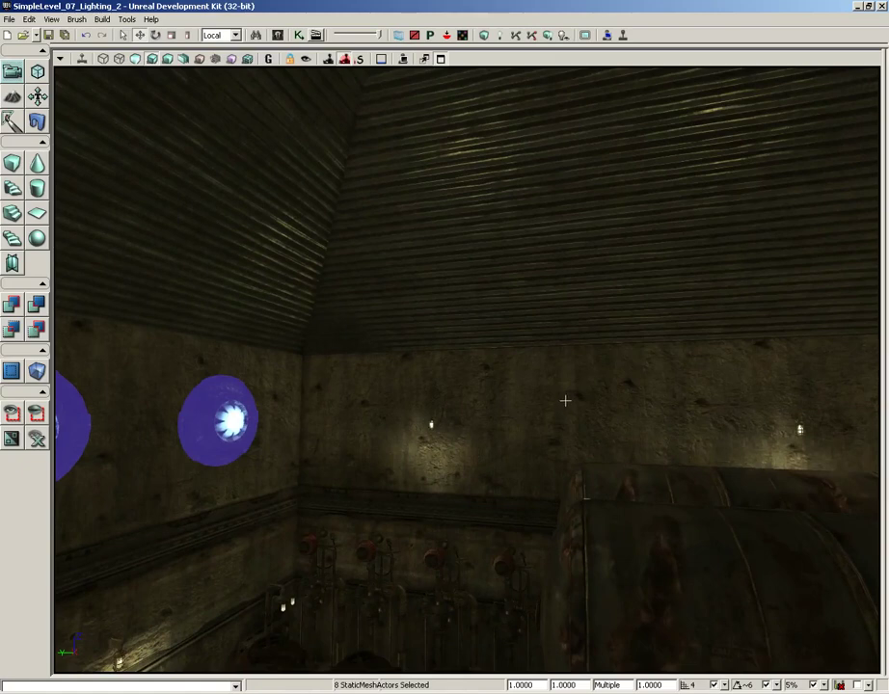
Set Emissive Boost to 1 in the Lightmass Settings of the eight selected wall lights.
{"action": "key", "text": "F4"}
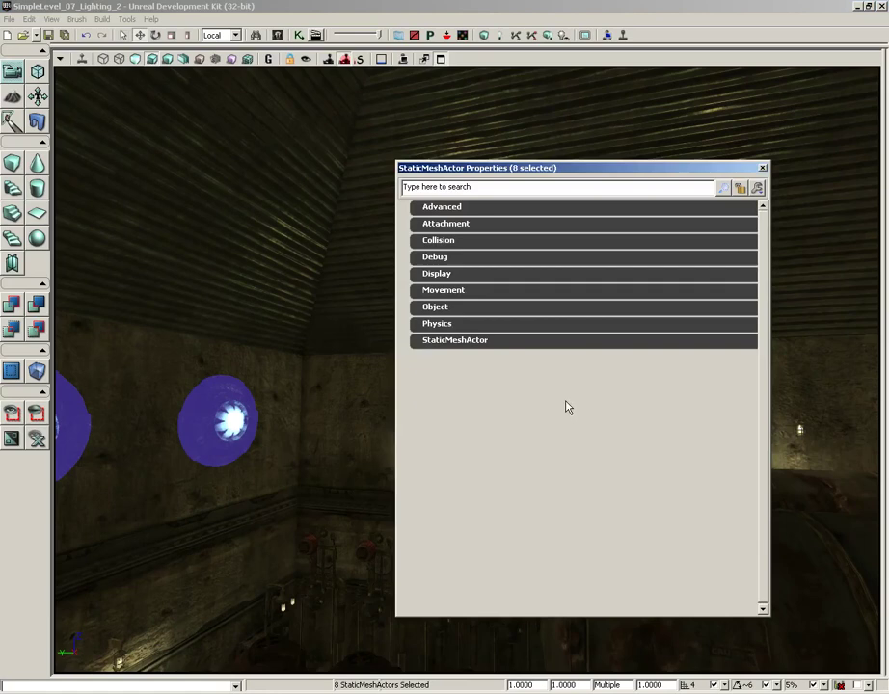
{"action": "left_click", "coordinate": [453, 340]}
{"action": "left_click", "coordinate": [471, 357]}
{"action": "left_click", "coordinate": [474, 421]}
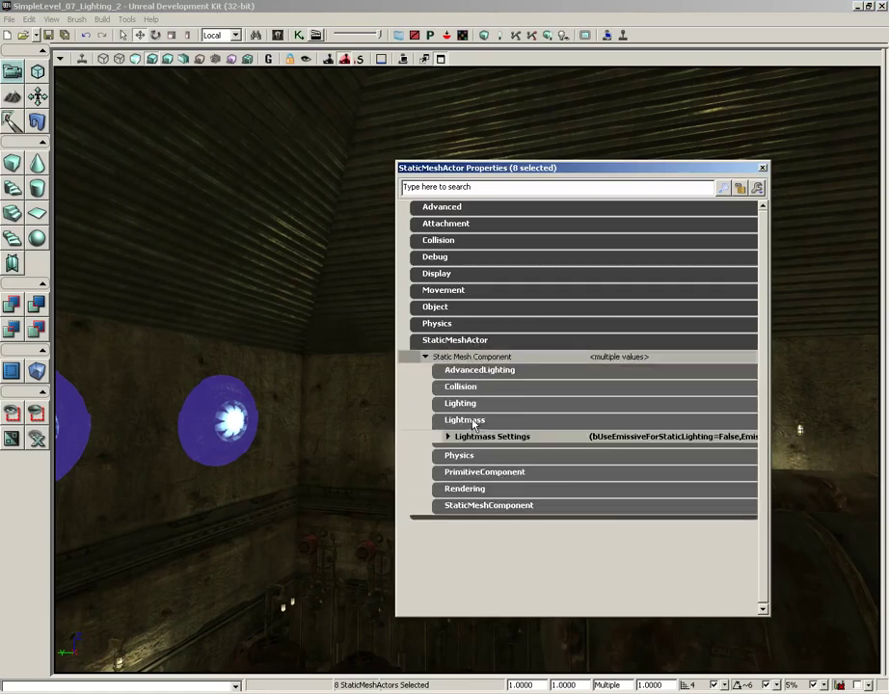
{"action": "left_click", "coordinate": [494, 439]}
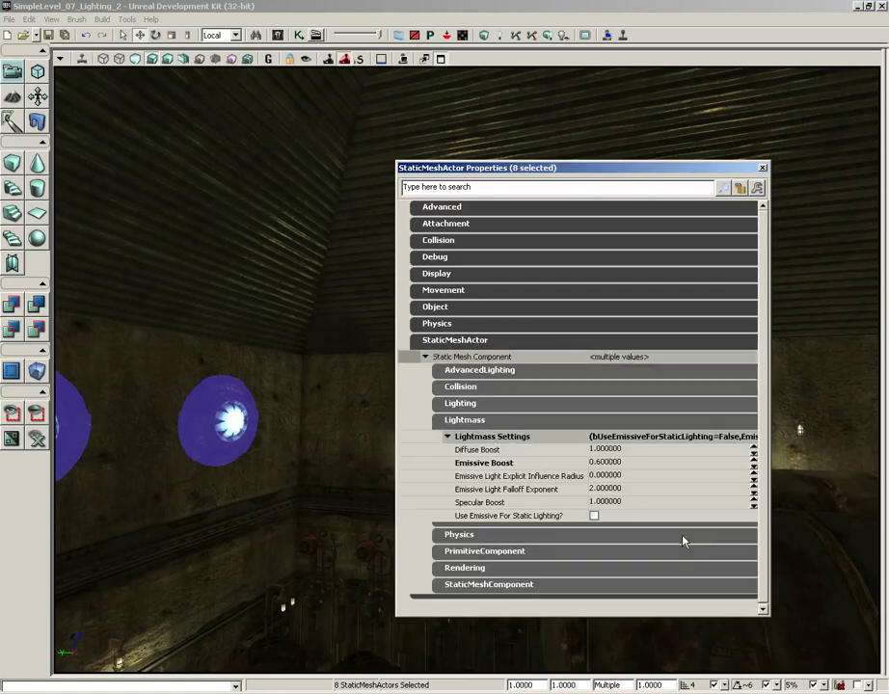
{"action": "left_click", "coordinate": [617, 462]}
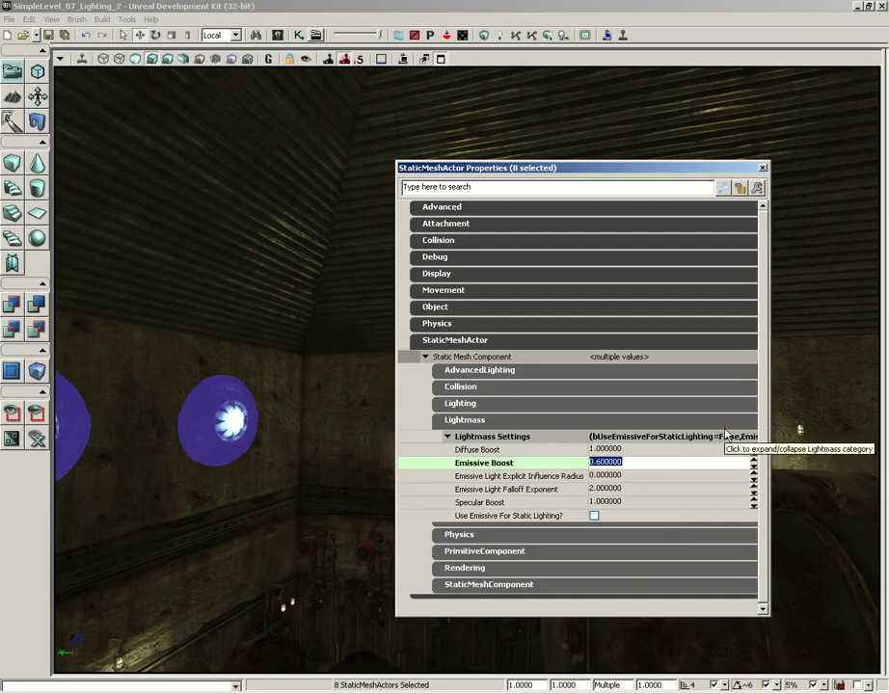
{"action": "type", "text": "1"}
{"action": "key", "text": "Return"}
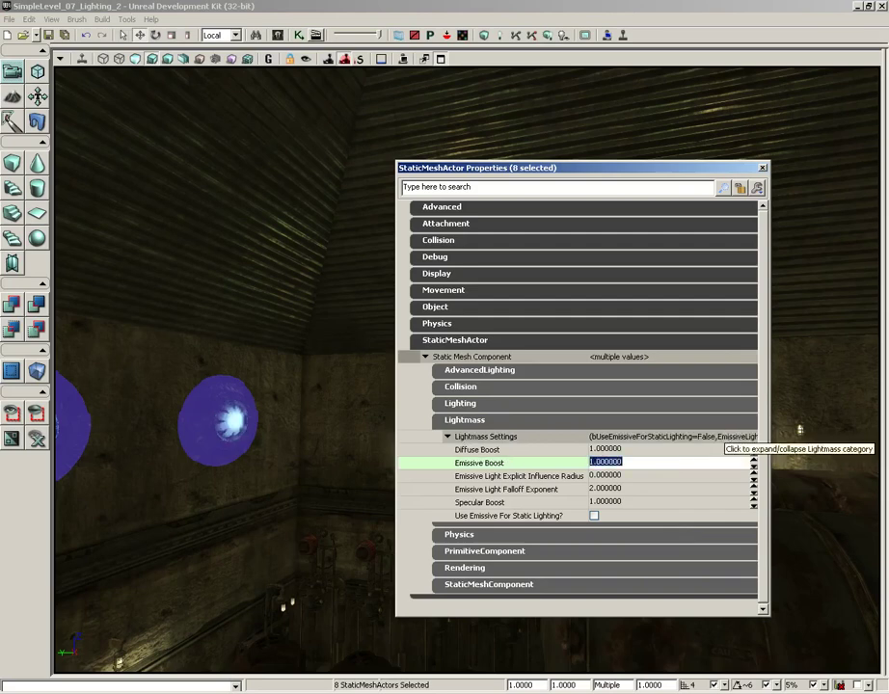
Enable Use Emissive For Static Lighting on the eight wall lights and set their Emissive Light Explicit Influence Radius to 256.
{"action": "left_click", "coordinate": [594, 516]}
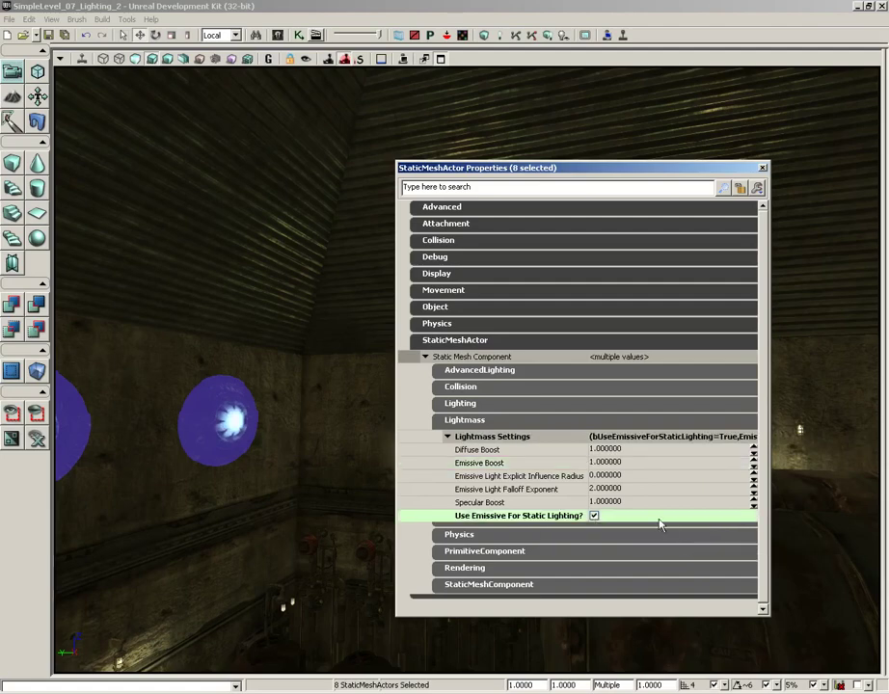
{"action": "left_click_drag", "start_coordinate": [334, 316], "coordinate": [374, 334]}
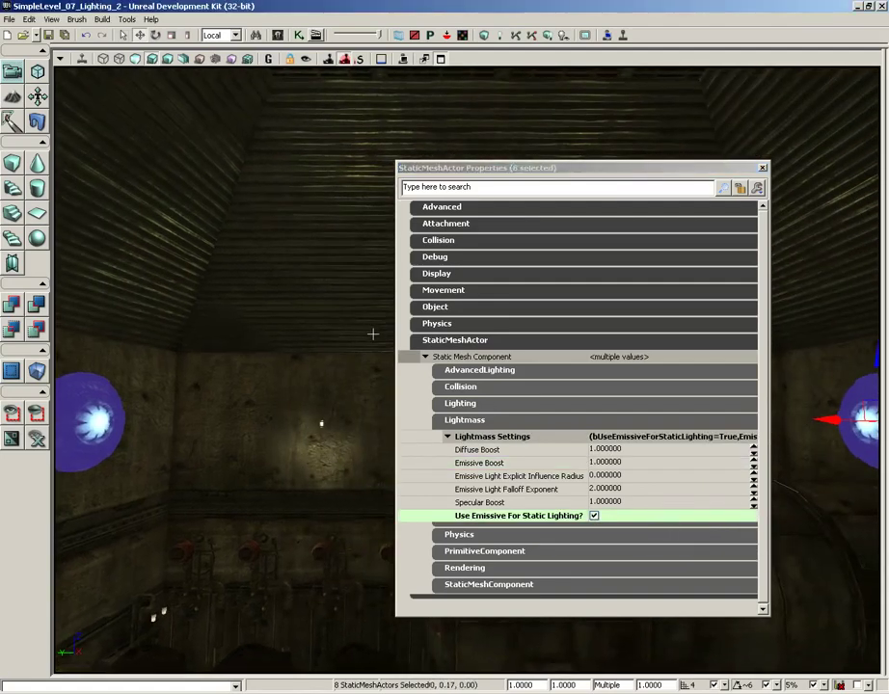
{"action": "left_click", "coordinate": [606, 476]}
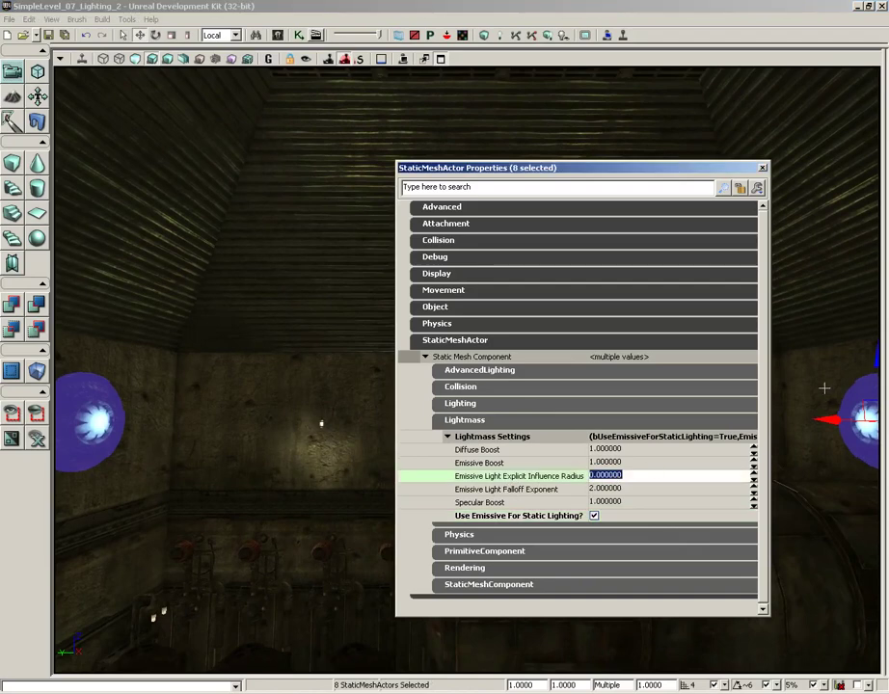
{"action": "type", "text": "256"}
{"action": "key", "text": "Return"}
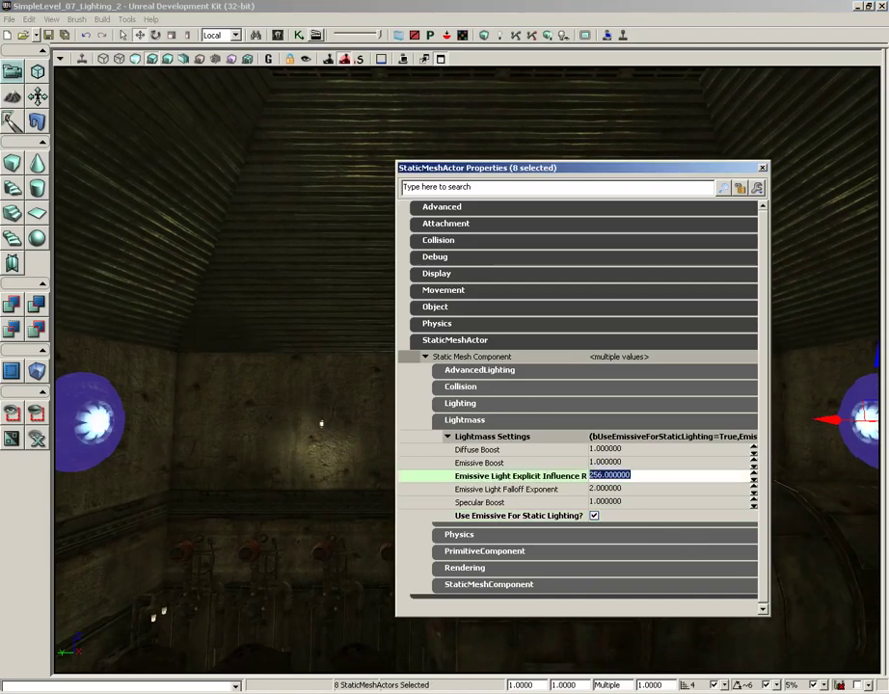
{"action": "left_click", "coordinate": [763, 169]}
Select the two fluorescent tube lights under the arches on the overhead beam.
{"action": "left_click_drag", "start_coordinate": [763, 165], "coordinate": [694, 246]}
{"action": "right_click_drag", "start_coordinate": [572, 339], "coordinate": [572, 366]}
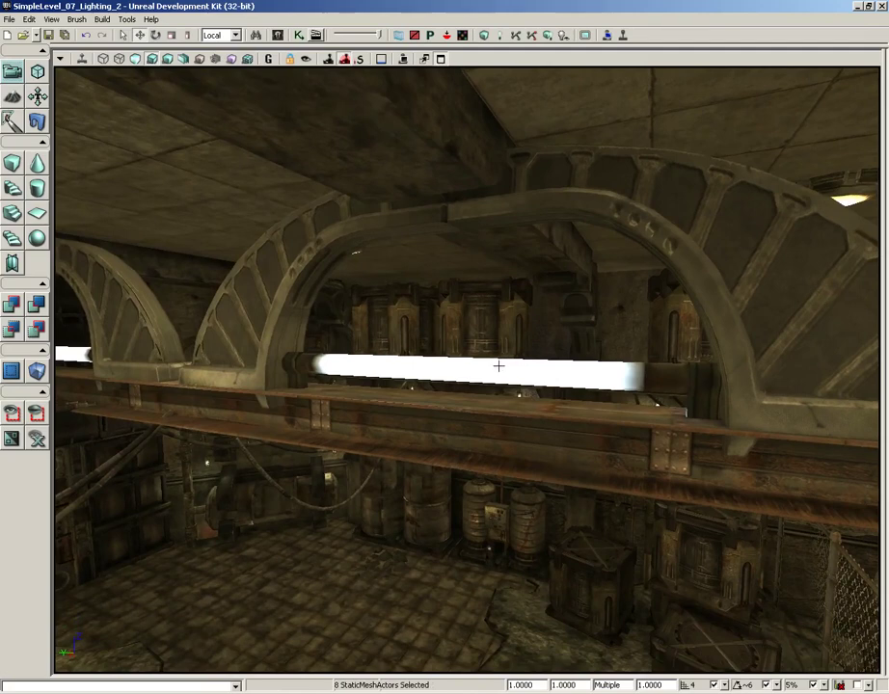
{"action": "left_click", "coordinate": [296, 379]}
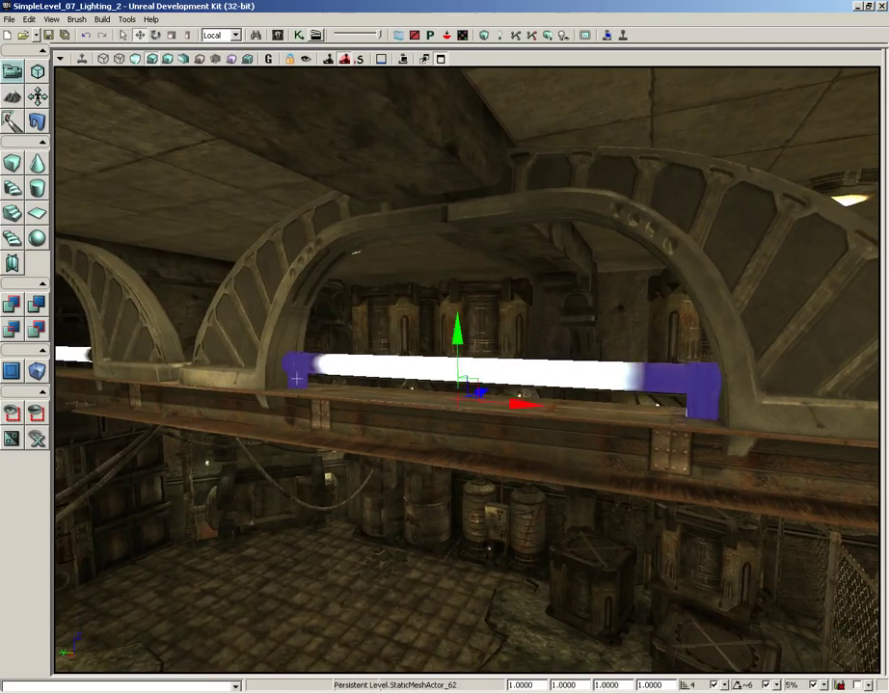
{"action": "left_click", "coordinate": [68, 353], "text": "ctrl"}
Enable Use Emissive For Static Lighting in the Lightmass Settings of the two selected tube lights.
{"action": "key", "text": "F4"}
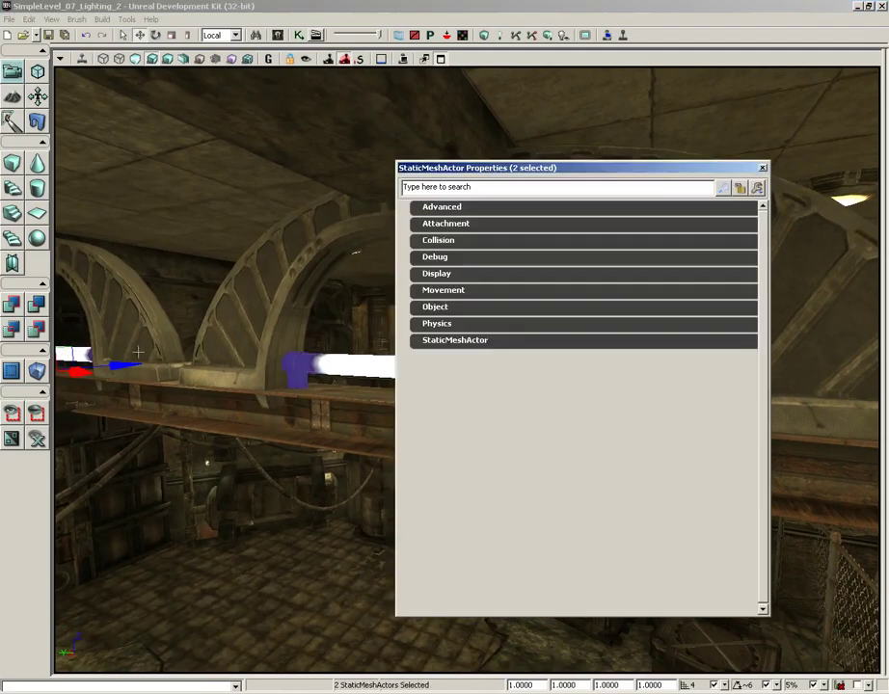
{"action": "left_click", "coordinate": [444, 347]}
{"action": "left_click", "coordinate": [444, 358]}
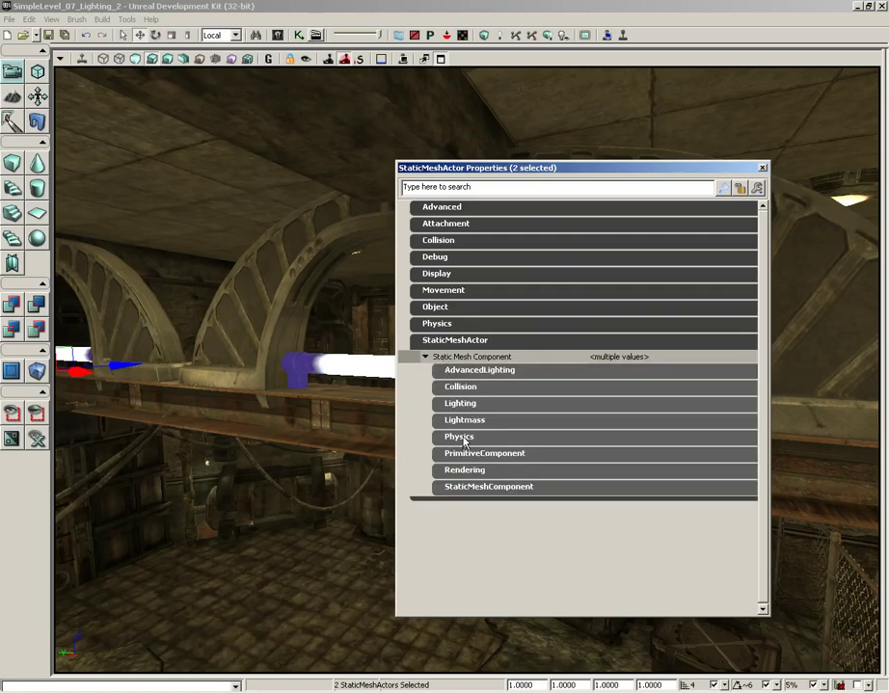
{"action": "left_click", "coordinate": [454, 420]}
{"action": "left_click", "coordinate": [499, 439]}
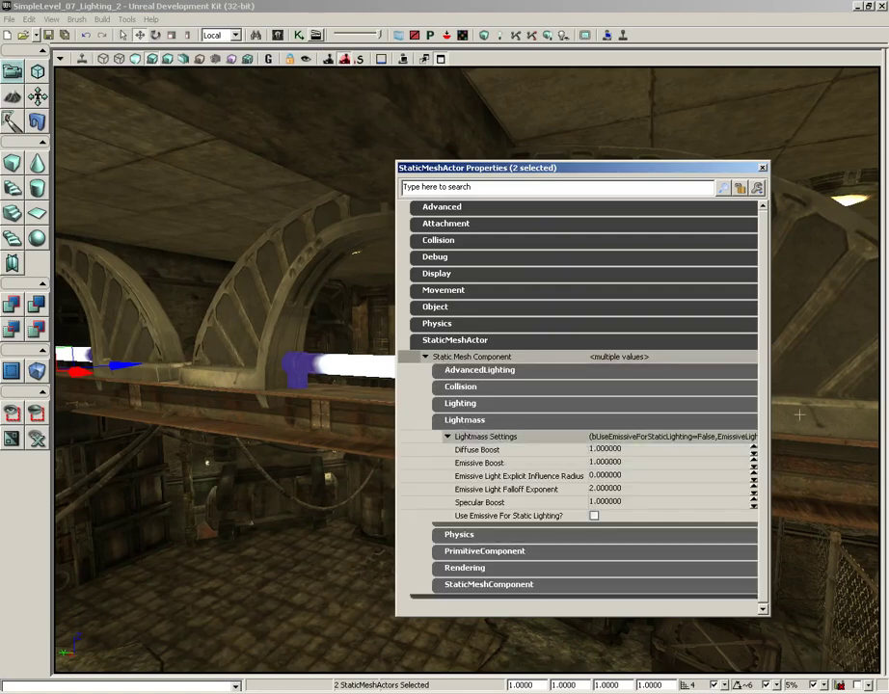
{"action": "left_click", "coordinate": [594, 516]}
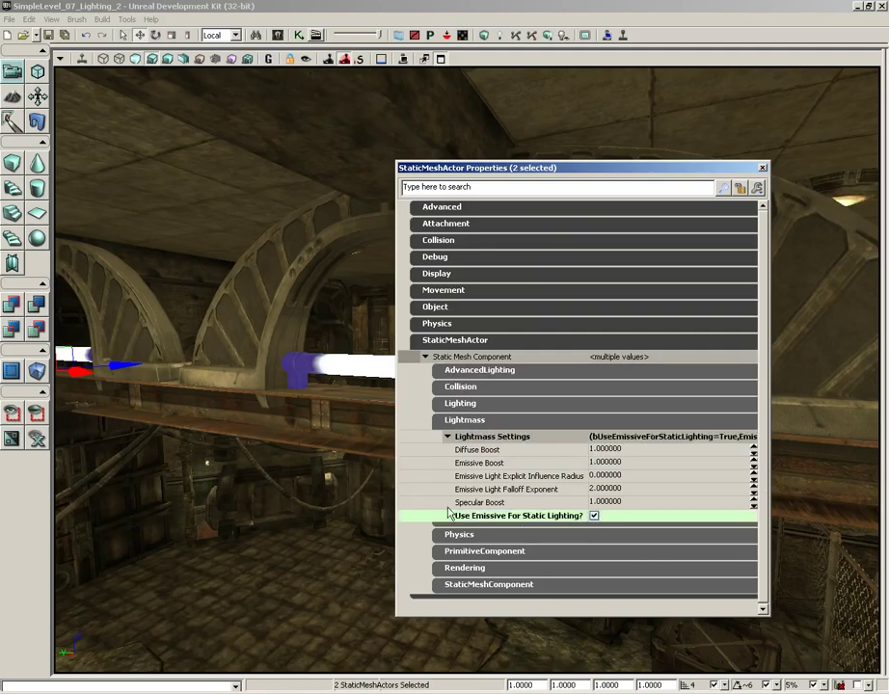
Set the tube lights' Emissive Light Explicit Influence Radius to 512 and close their properties.
{"action": "left_click", "coordinate": [606, 476]}
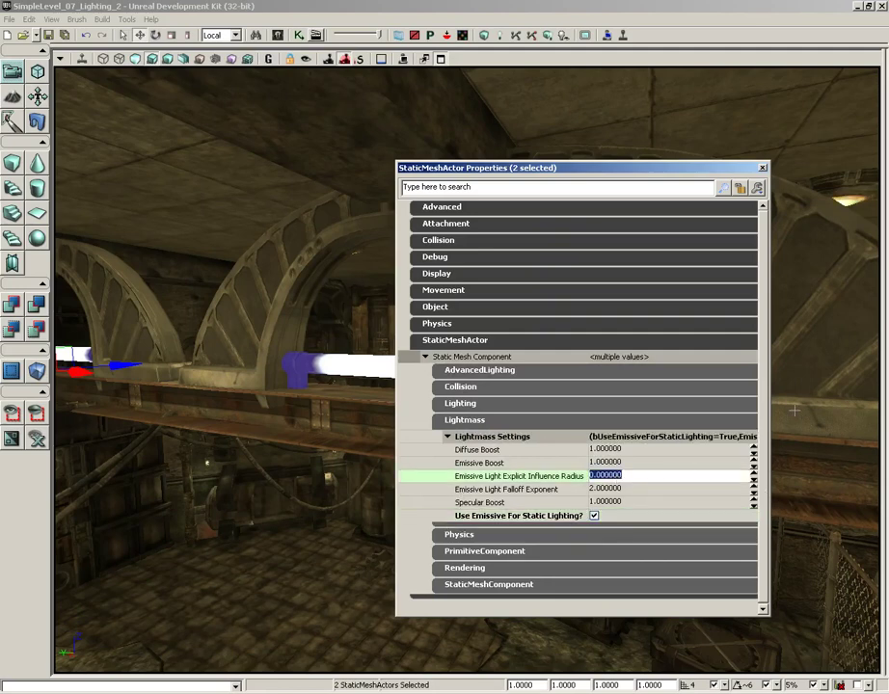
{"action": "type", "text": "512"}
{"action": "left_click", "coordinate": [763, 168]}
Select the two machine meshes with small glowing lamps, one on each side of the main room.
{"action": "right_click_drag", "start_coordinate": [710, 217], "coordinate": [701, 157]}
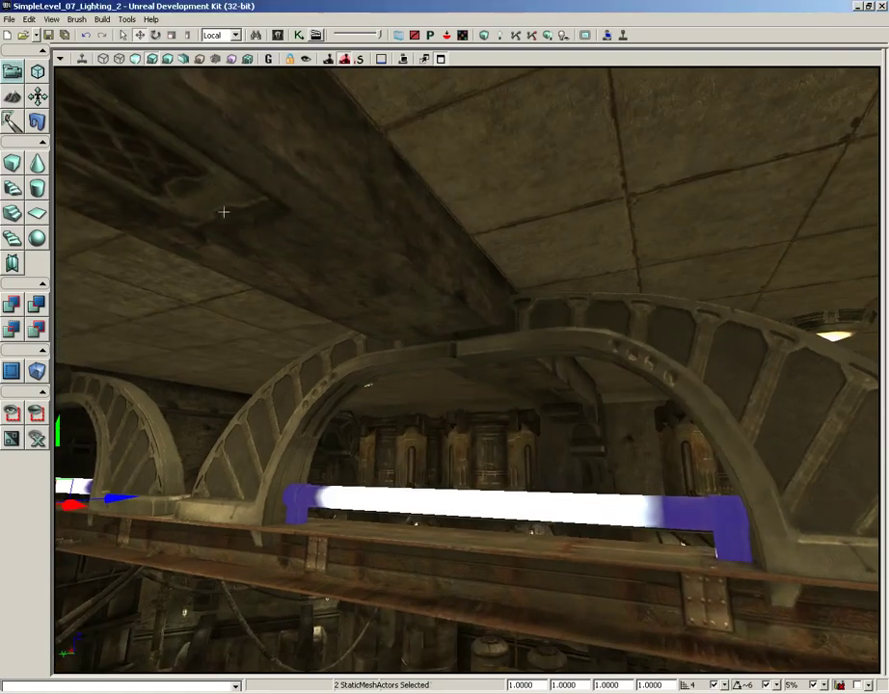
{"action": "right_click_drag", "start_coordinate": [502, 417], "coordinate": [506, 368]}
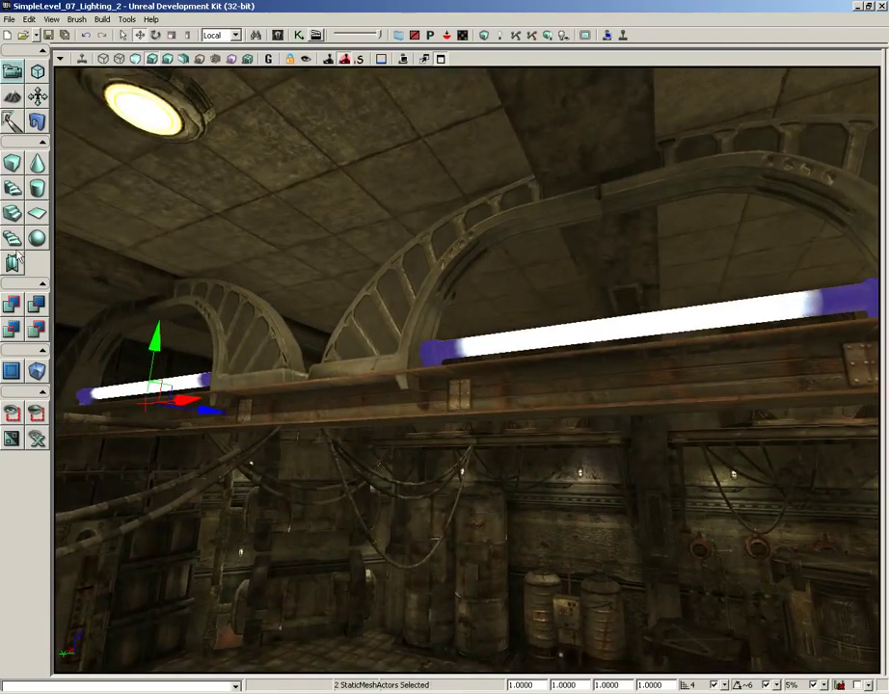
{"action": "right_click_drag", "start_coordinate": [265, 327], "coordinate": [695, 385]}
{"action": "left_click_drag", "start_coordinate": [694, 386], "coordinate": [677, 241]}
{"action": "right_click_drag", "start_coordinate": [677, 240], "coordinate": [677, 268]}
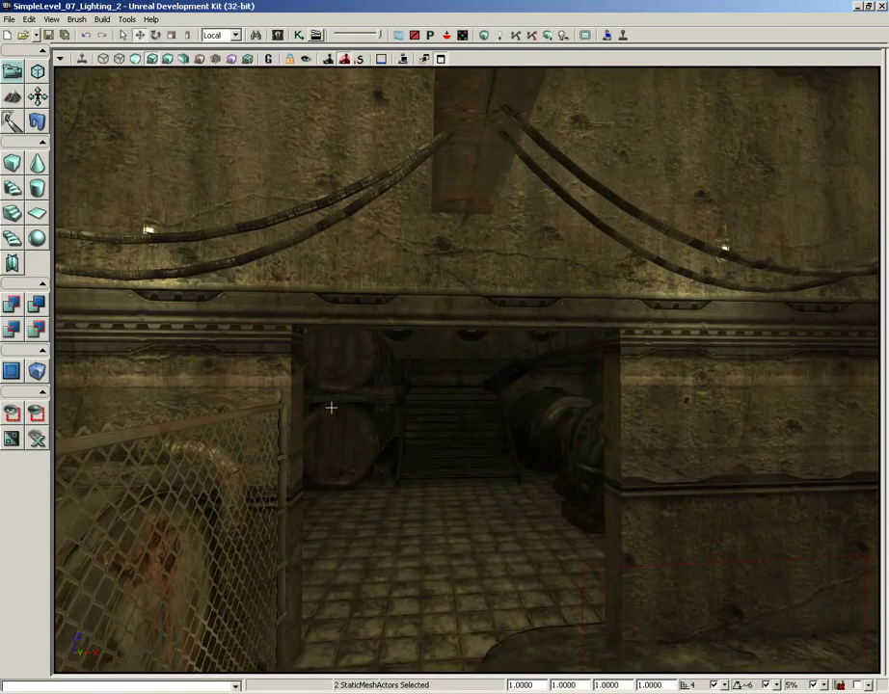
{"action": "left_click_drag", "start_coordinate": [385, 484], "coordinate": [606, 322]}
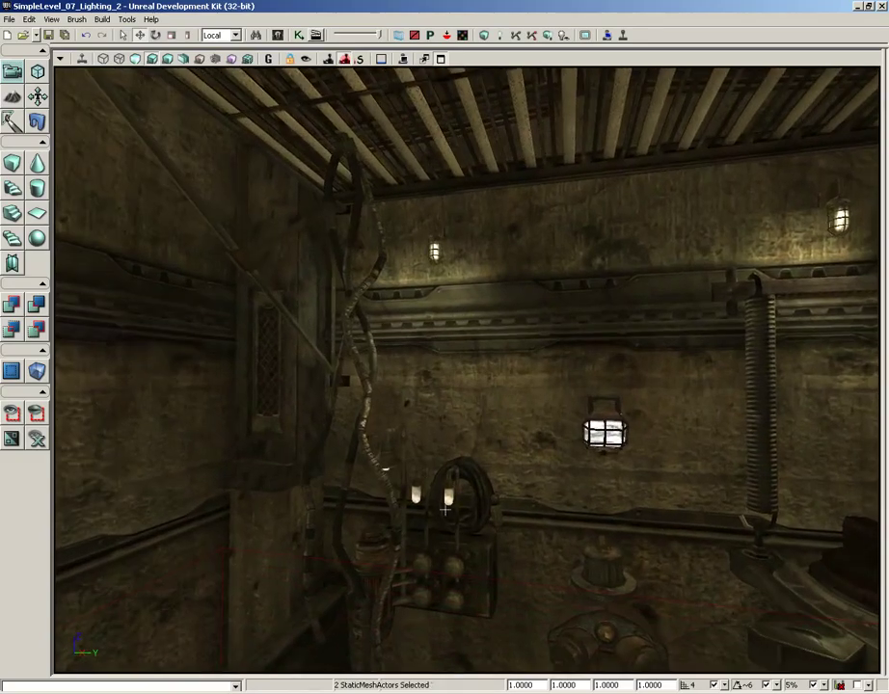
{"action": "left_click", "coordinate": [448, 538], "text": "ctrl"}
{"action": "left_click_drag", "start_coordinate": [521, 551], "coordinate": [474, 513]}
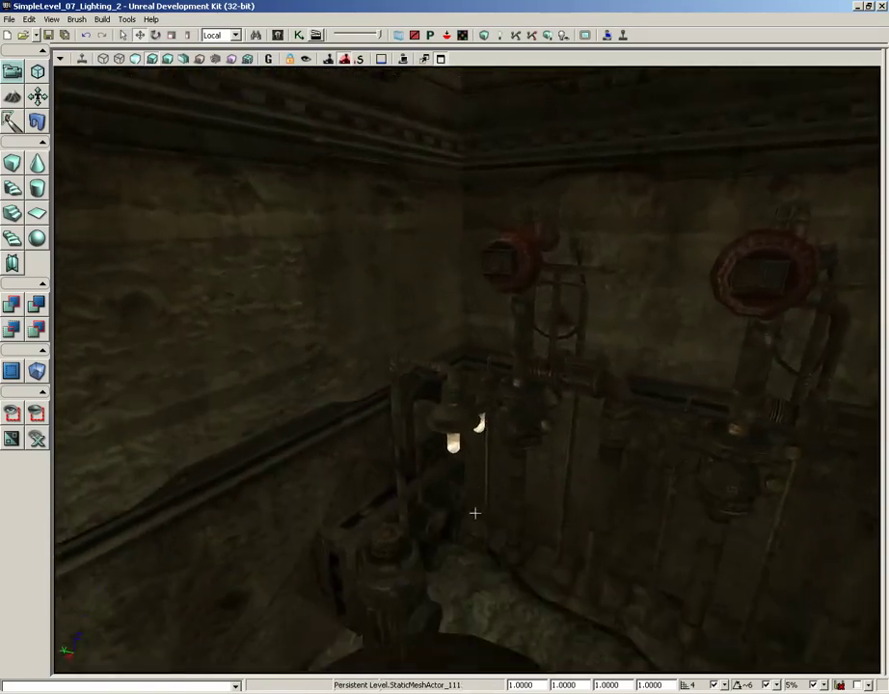
{"action": "left_click", "coordinate": [455, 412], "text": "ctrl"}
{"action": "right_click_drag", "start_coordinate": [606, 426], "coordinate": [604, 416]}
Enable Use Emissive For Static Lighting in the Lightmass Settings of the two selected machine meshes.
{"action": "key", "text": "F4"}
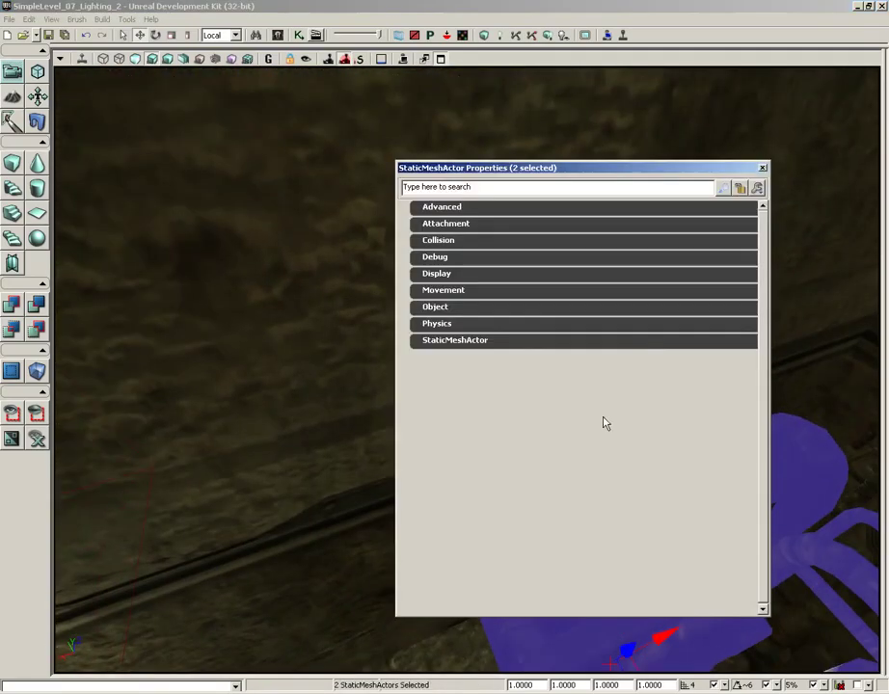
{"action": "left_click", "coordinate": [427, 344]}
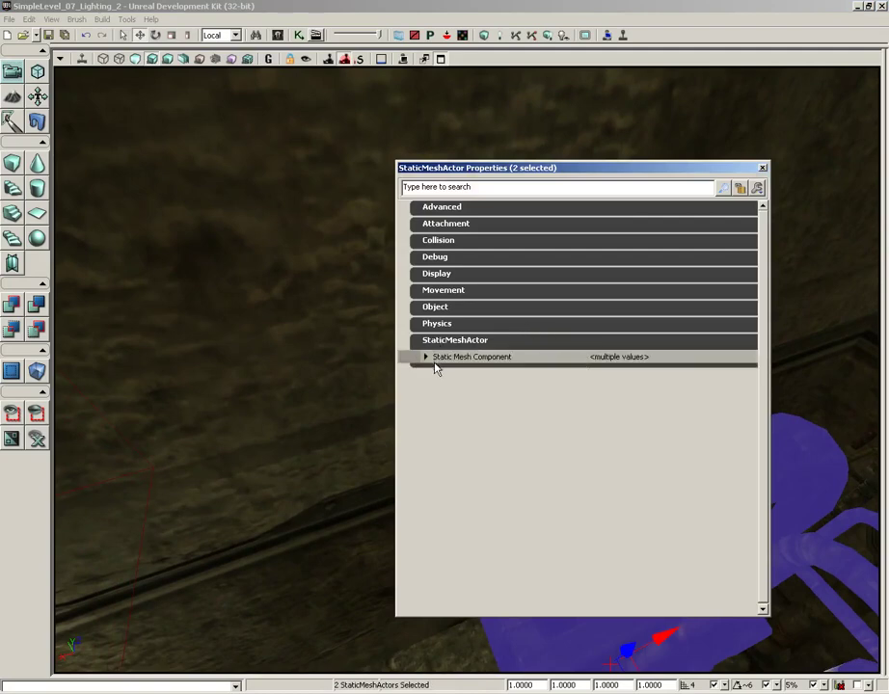
{"action": "left_click", "coordinate": [431, 359]}
{"action": "left_click", "coordinate": [461, 405]}
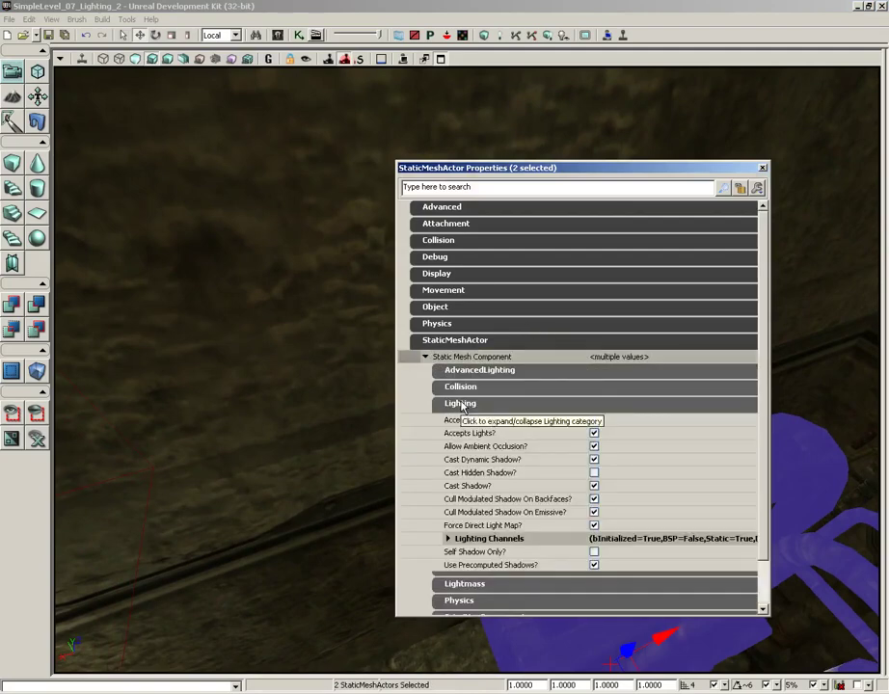
{"action": "left_click", "coordinate": [460, 405]}
{"action": "left_click", "coordinate": [455, 421]}
{"action": "left_click", "coordinate": [494, 437]}
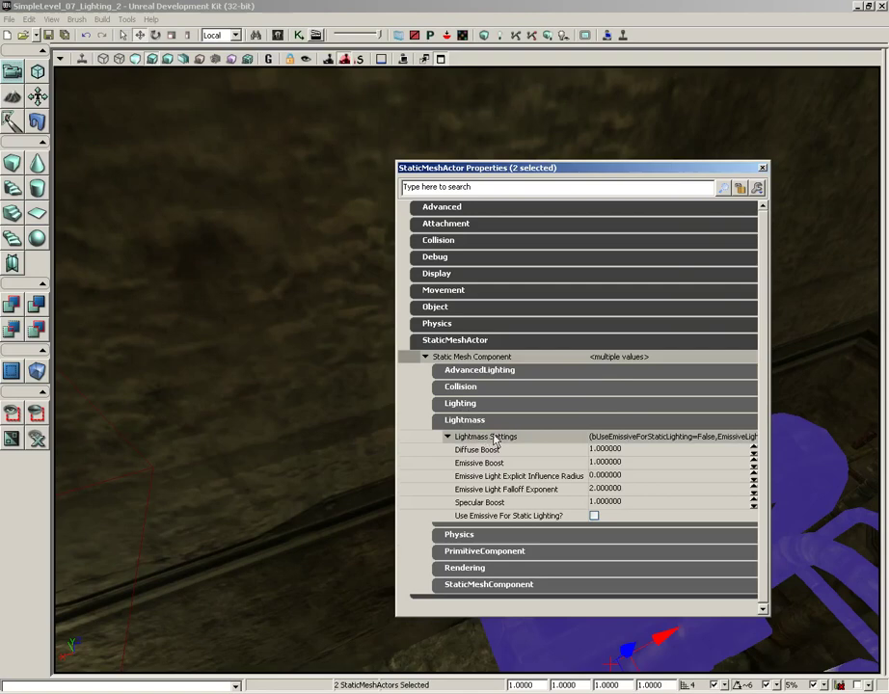
{"action": "left_click", "coordinate": [594, 516]}
Set the machine meshes' Emissive Light Explicit Influence Radius to 128 and their Emissive Boost to 3.
{"action": "left_click", "coordinate": [597, 476]}
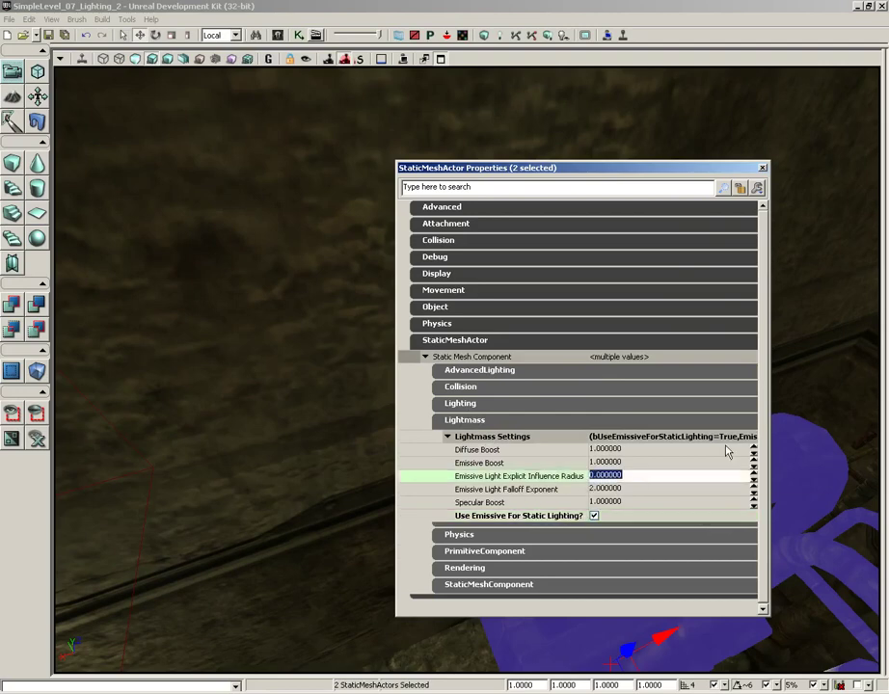
{"action": "type", "text": "128"}
{"action": "left_click", "coordinate": [607, 463]}
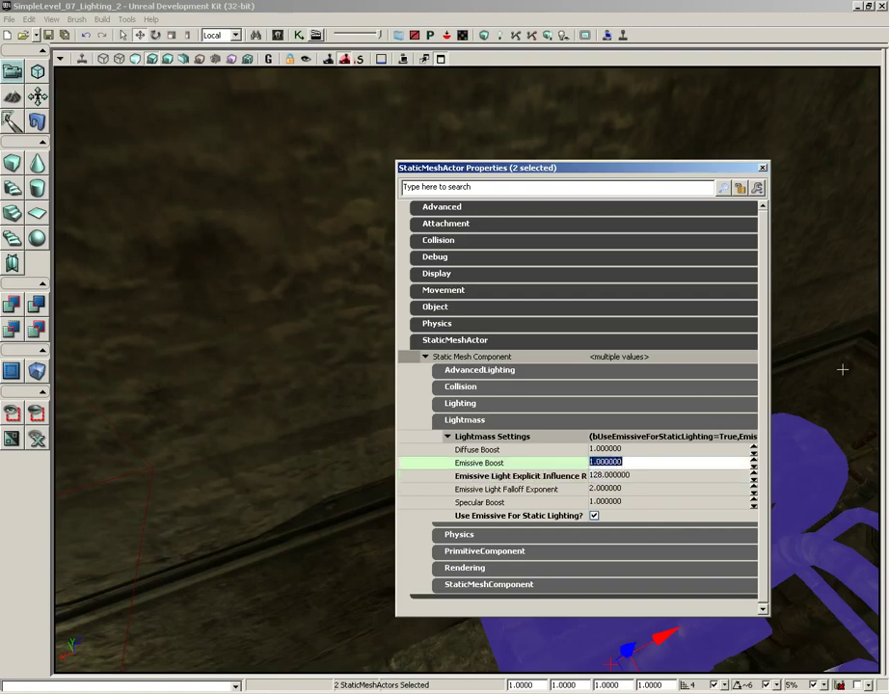
{"action": "type", "text": "3"}
{"action": "key", "text": "Return"}
Inspect the boosted lamps on the machine mesh, close the properties and look over the whole main room.
{"action": "left_click_drag", "start_coordinate": [683, 169], "coordinate": [334, 88]}
{"action": "right_click_drag", "start_coordinate": [598, 358], "coordinate": [598, 306]}
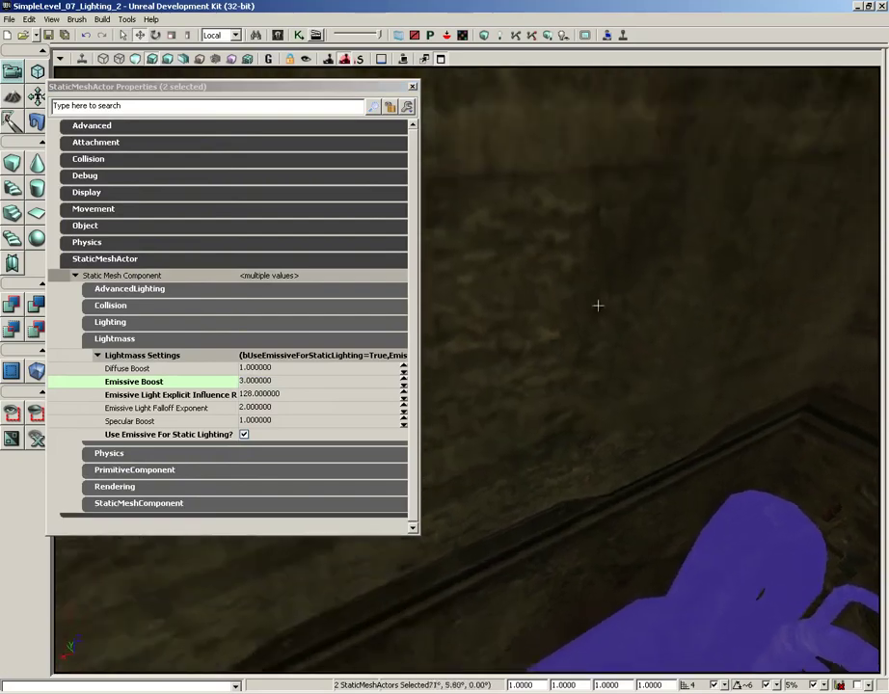
{"action": "left_click_drag", "start_coordinate": [598, 305], "coordinate": [598, 428]}
{"action": "right_click_drag", "start_coordinate": [598, 428], "coordinate": [599, 343]}
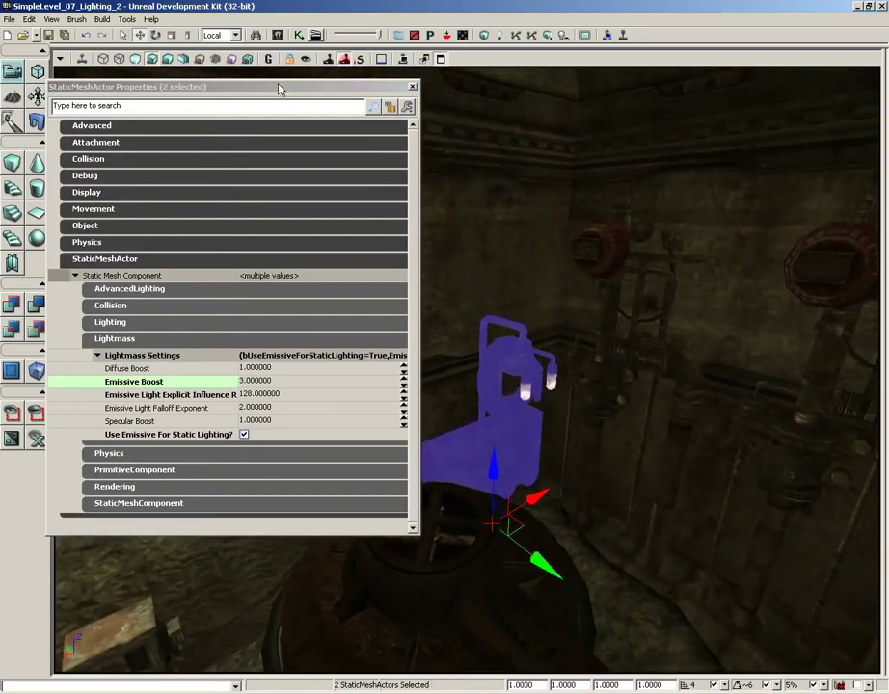
{"action": "left_click_drag", "start_coordinate": [278, 90], "coordinate": [594, 45]}
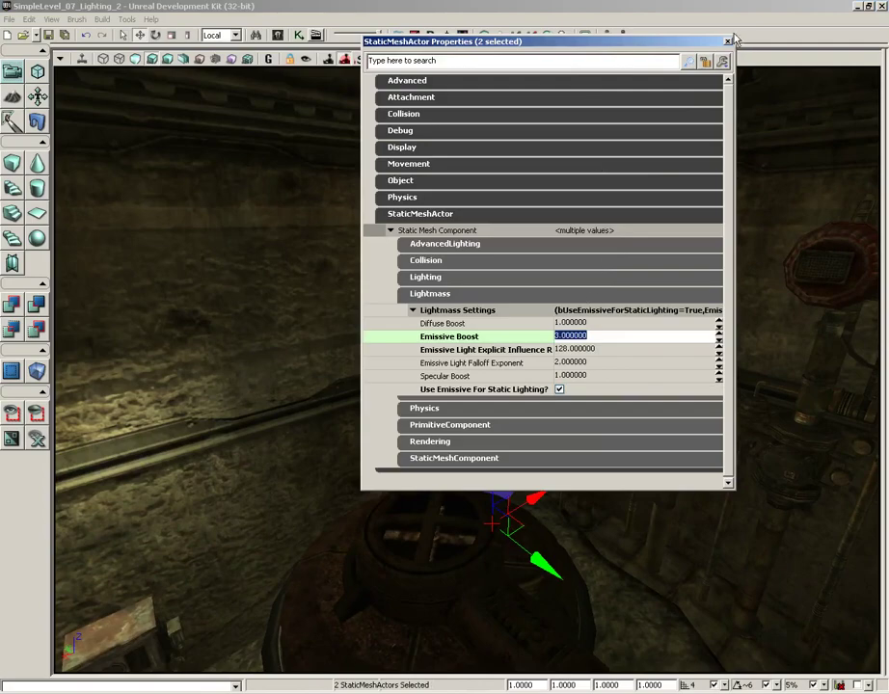
{"action": "left_click", "coordinate": [728, 42]}
{"action": "left_click_drag", "start_coordinate": [656, 161], "coordinate": [135, 169]}
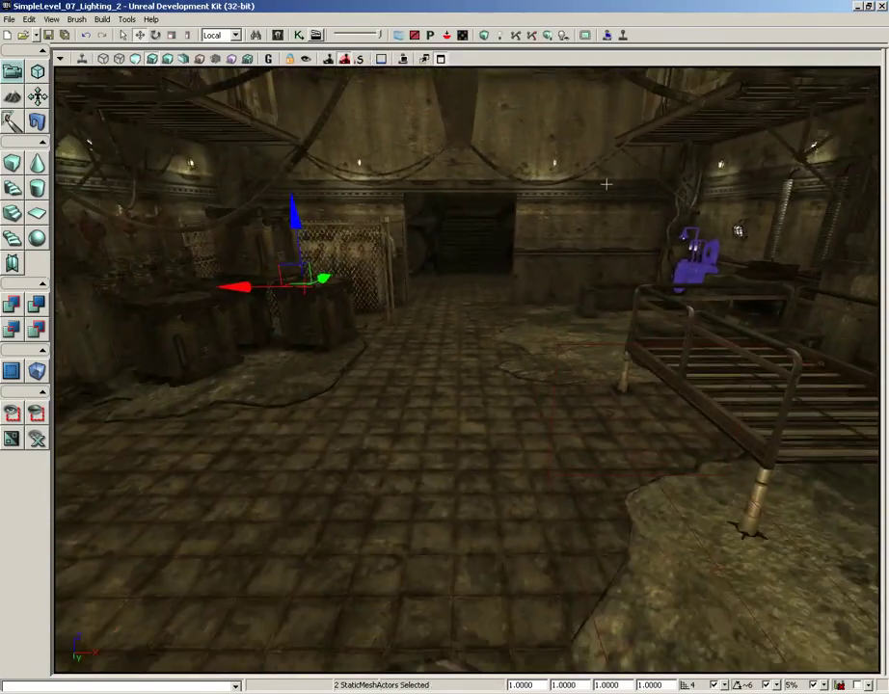
{"action": "mouse_move", "coordinate": [605, 183]}
{"action": "left_mouse_down"}
{"action": "mouse_move", "coordinate": [605, 143]}
{"action": "mouse_move", "coordinate": [595, 174]}
{"action": "left_mouse_up"}
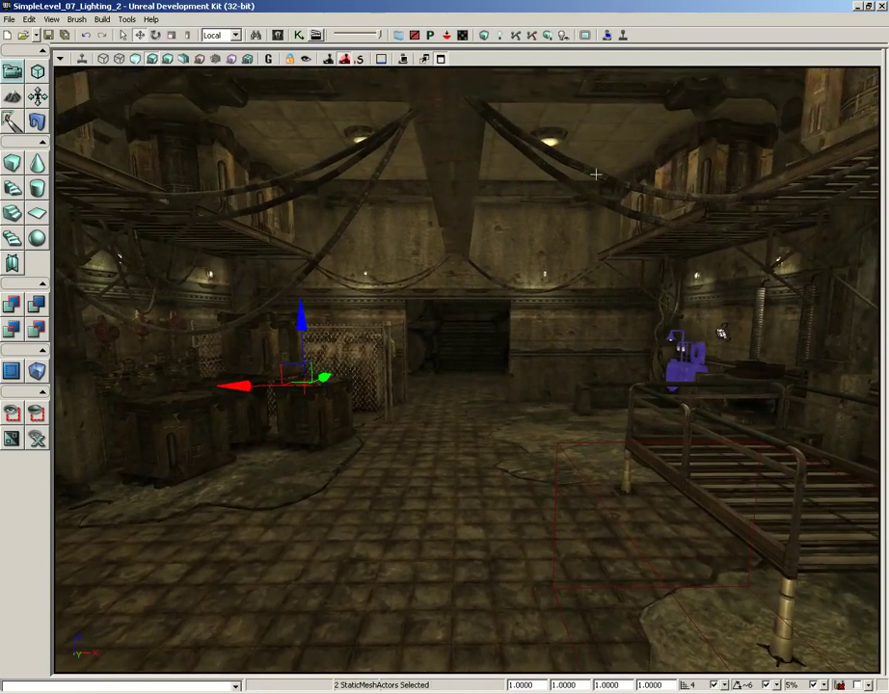